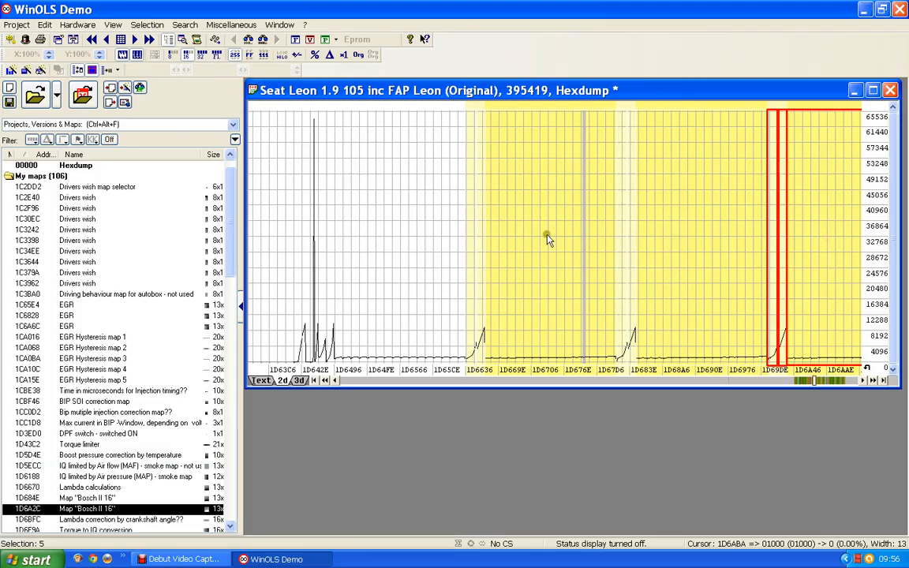
click(602, 237)
click(688, 235)
click(827, 240)
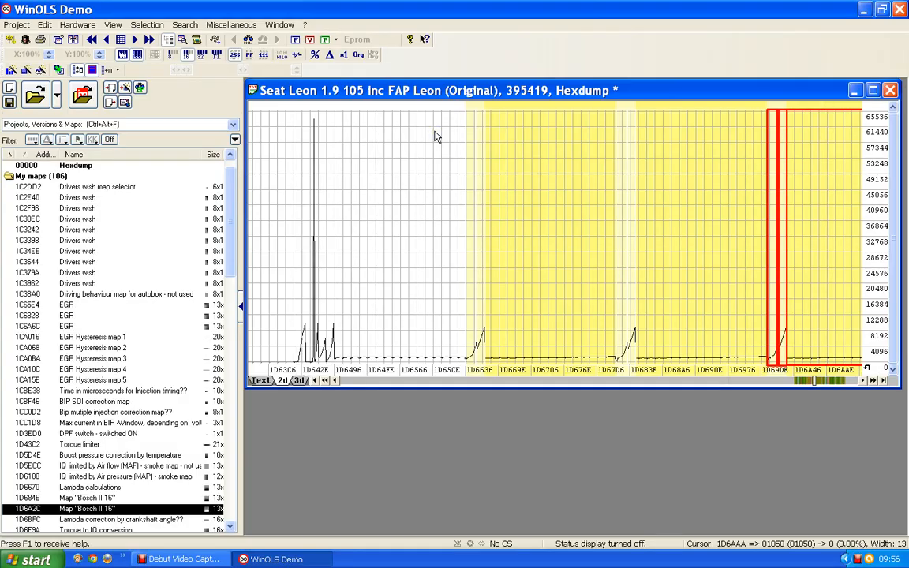
- Show the hexdump as text and shift its columns so the data block before the Lambda calculations map starts and ends on full rows
click(262, 380)
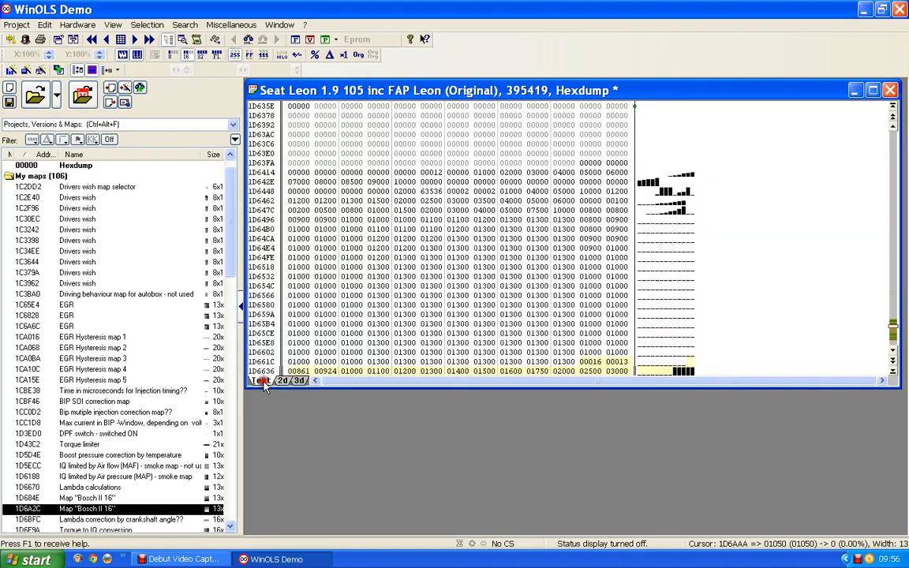
scroll(381, 308, up, 8)
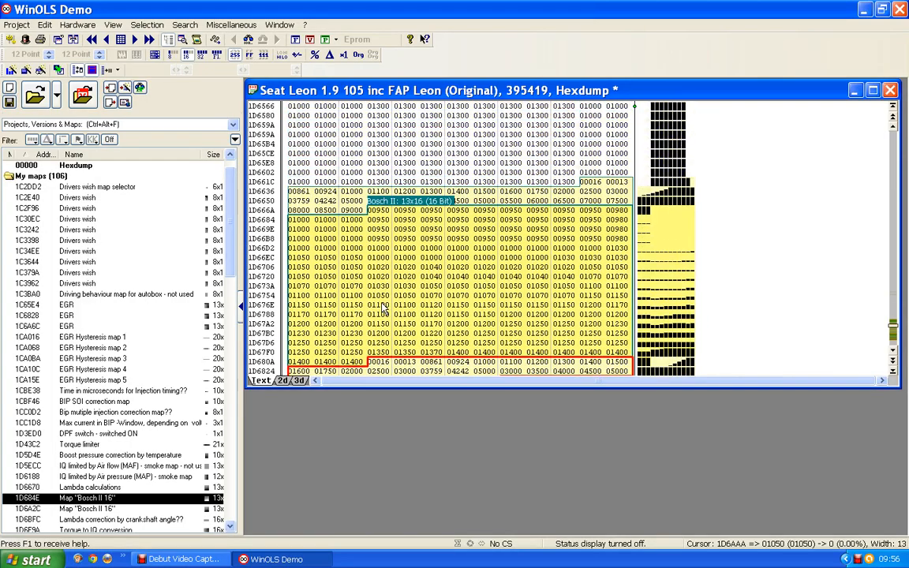
scroll(382, 308, up, 5)
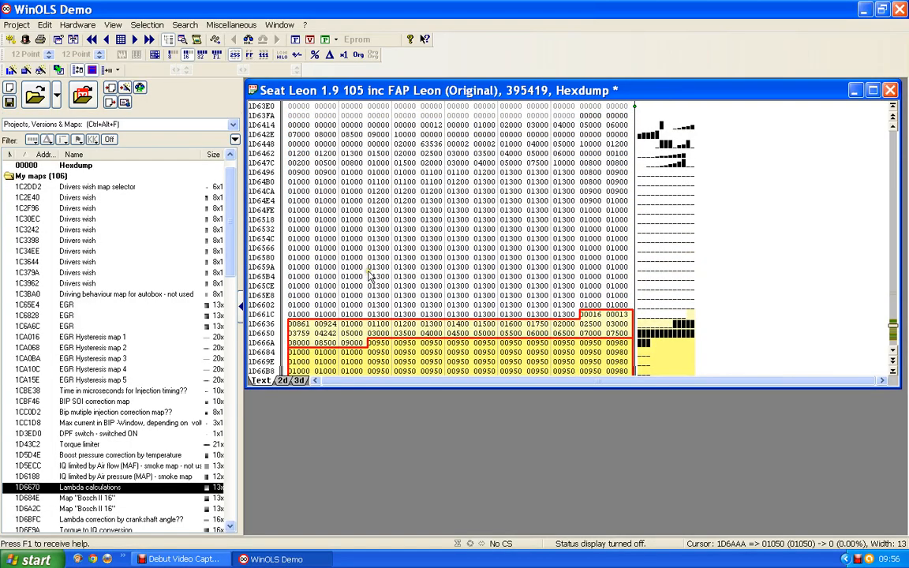
click(563, 314)
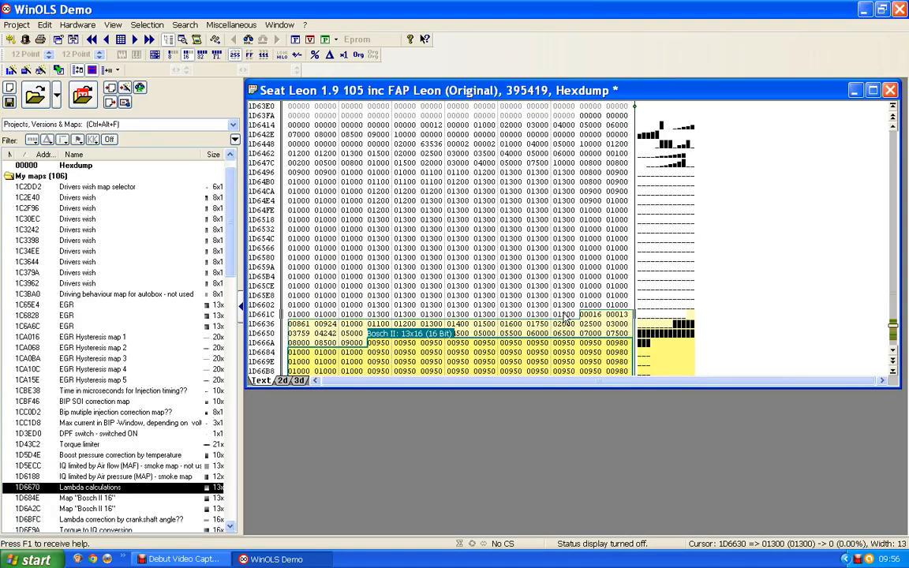
key(ctrl+Left)
key(ctrl+Left)
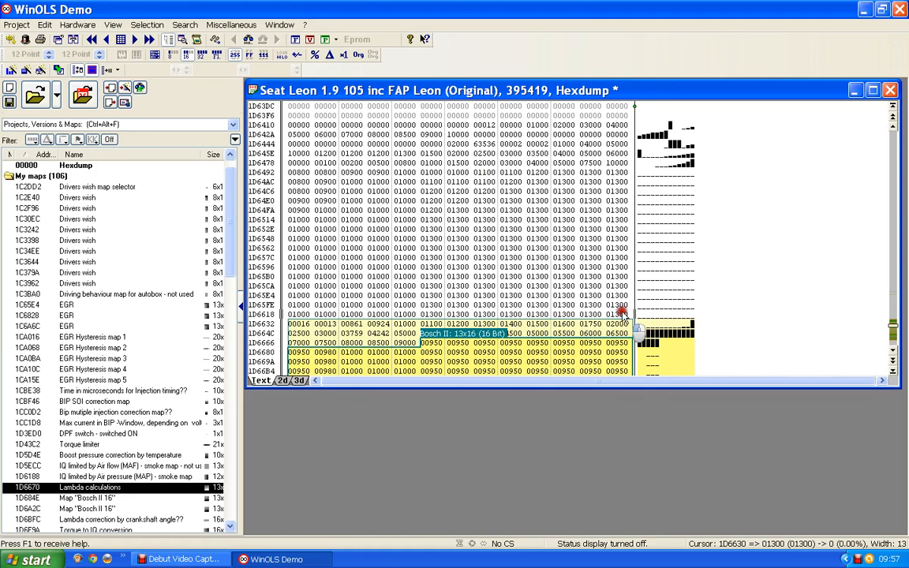
- Create a map from the 13x16 block starting at 1D6492 and move its window clear of the selected hexdump data
drag(623, 313, 272, 160)
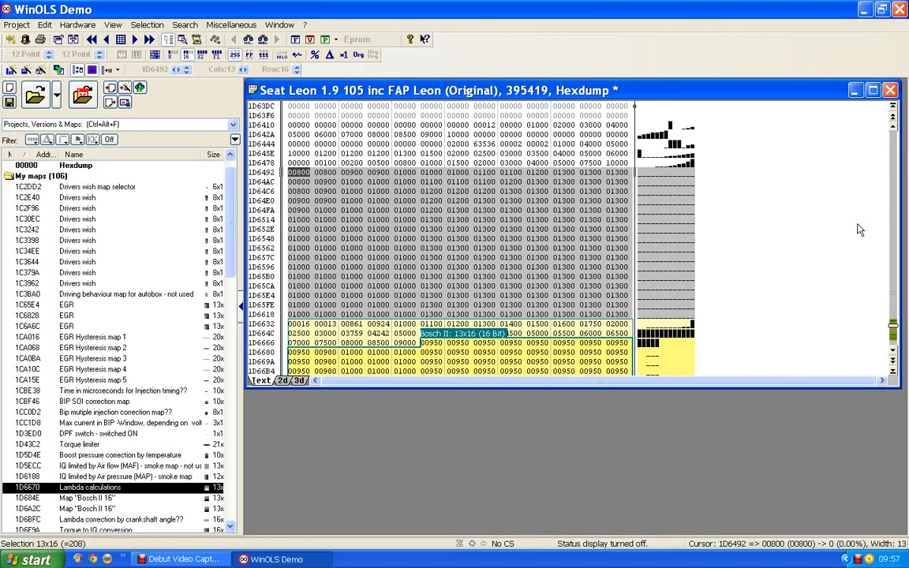
key(k)
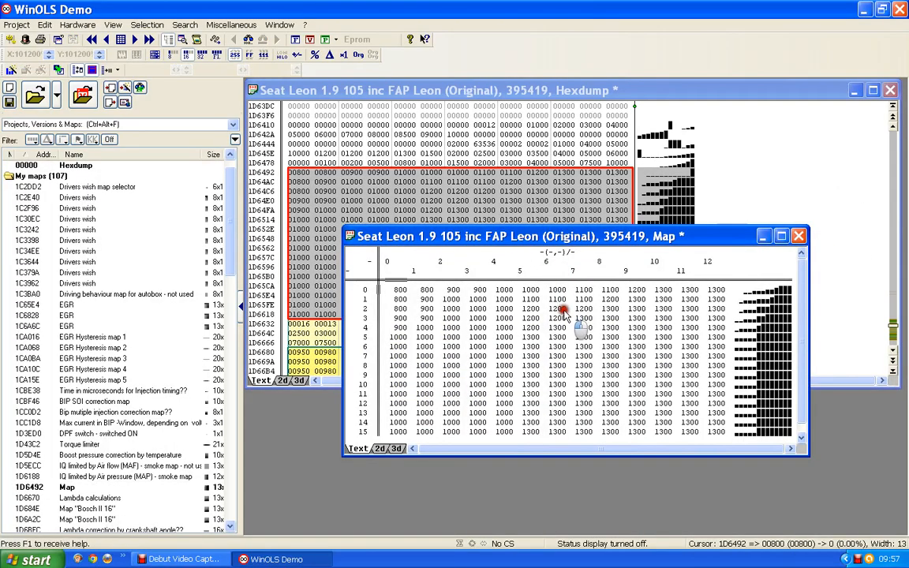
drag(562, 240, 556, 316)
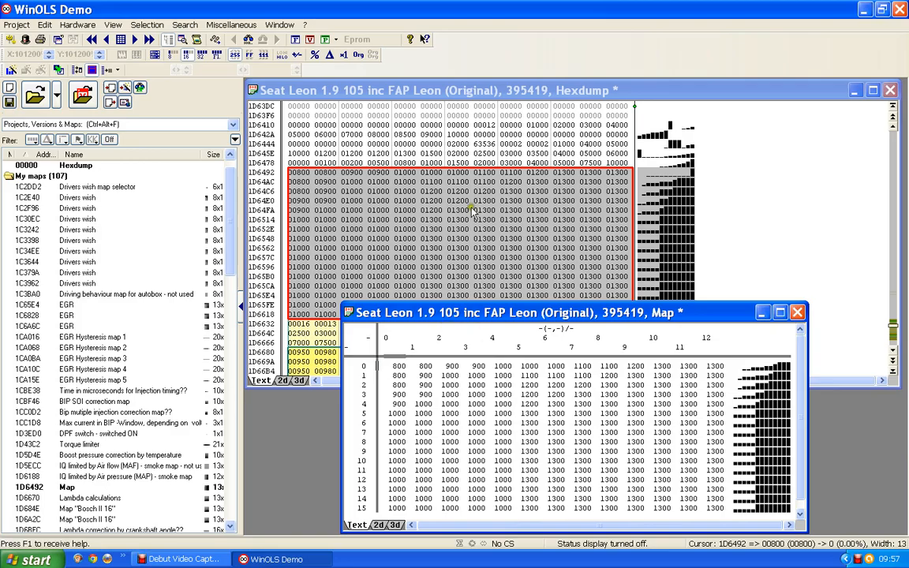
- Set the new map's X-axis data source to Eprom, taking start address 1D6478 from the hexdump cursor
click(457, 162)
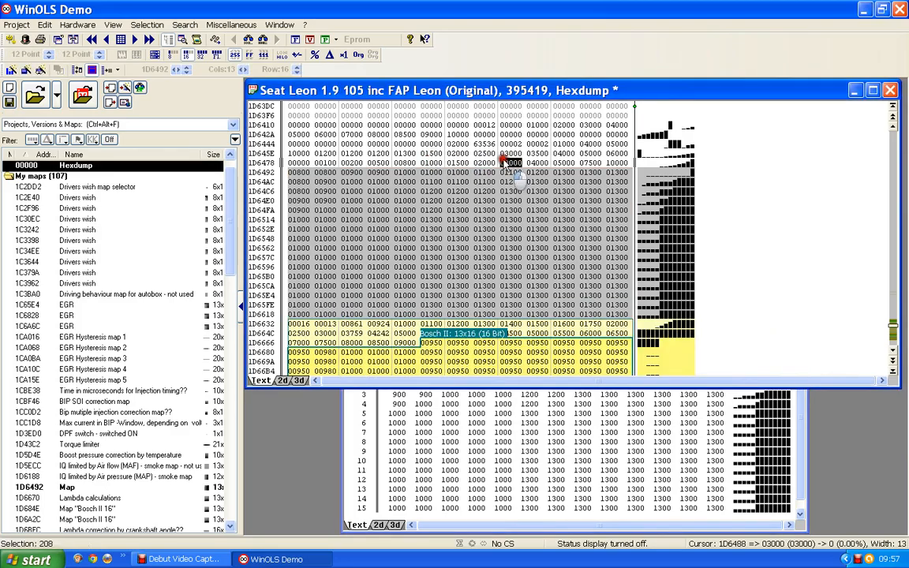
click(432, 163)
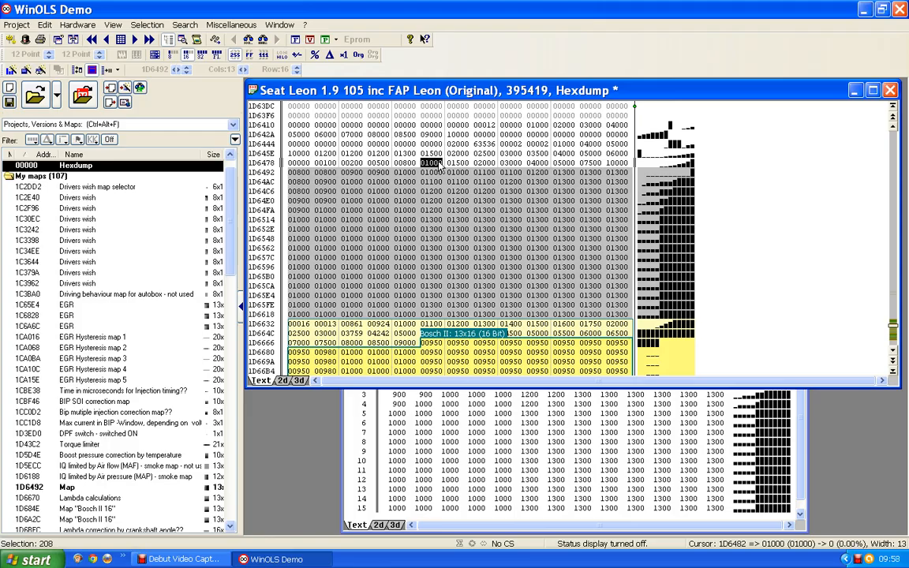
click(439, 164)
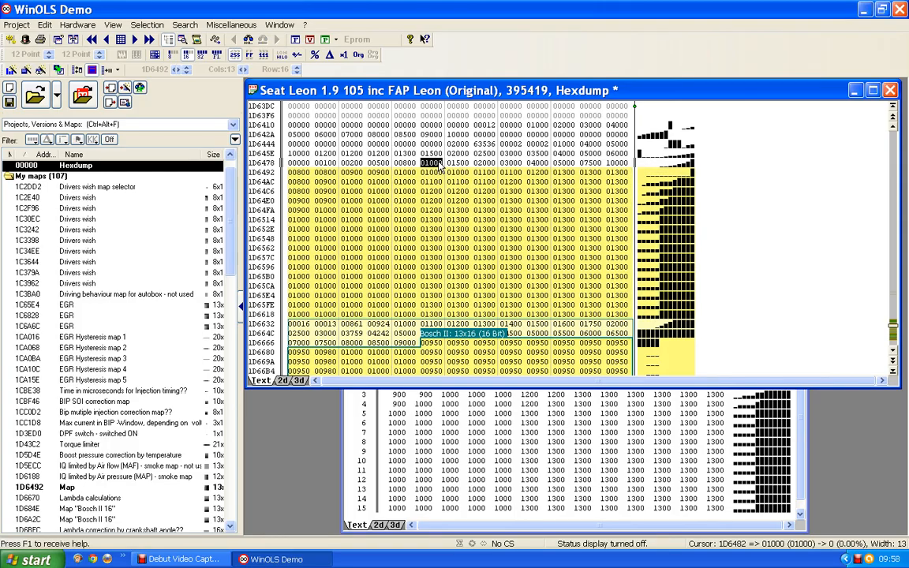
click(297, 164)
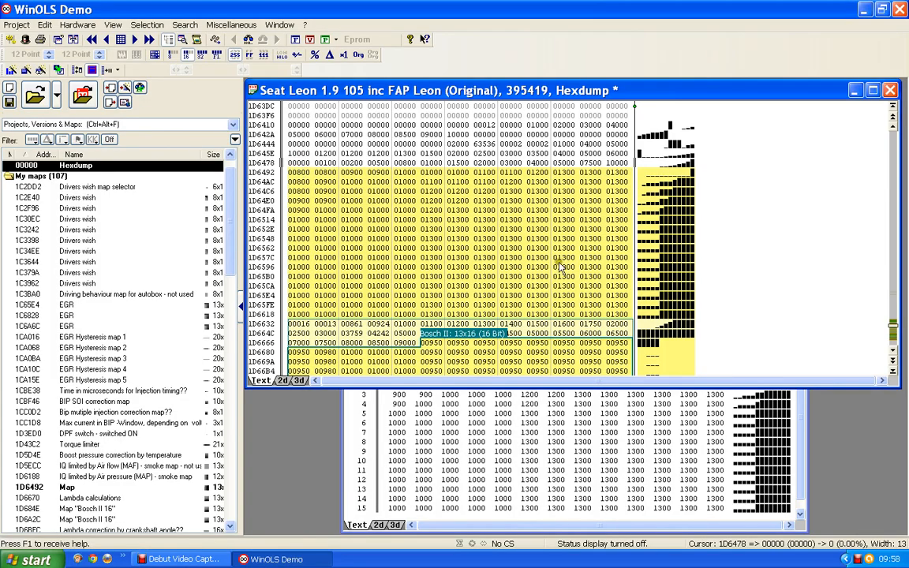
click(803, 472)
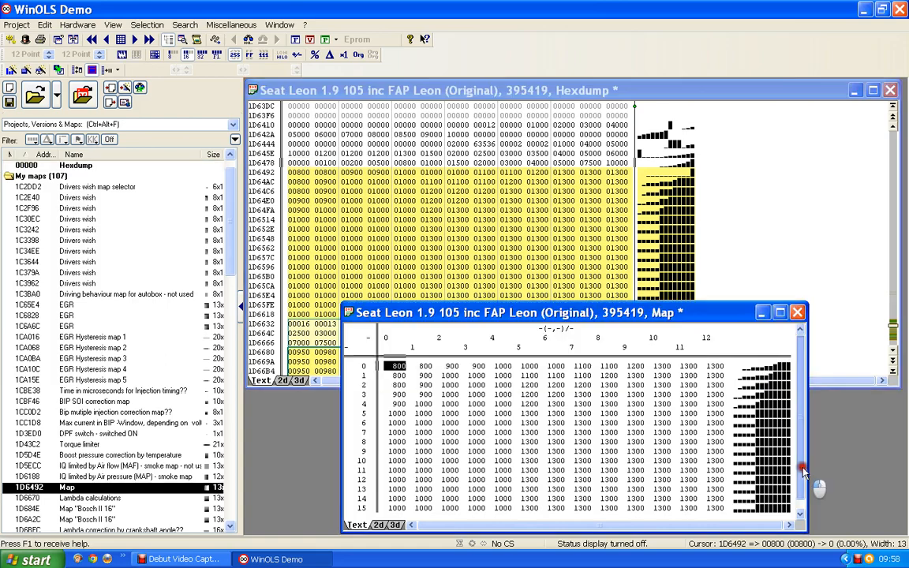
double_click(676, 339)
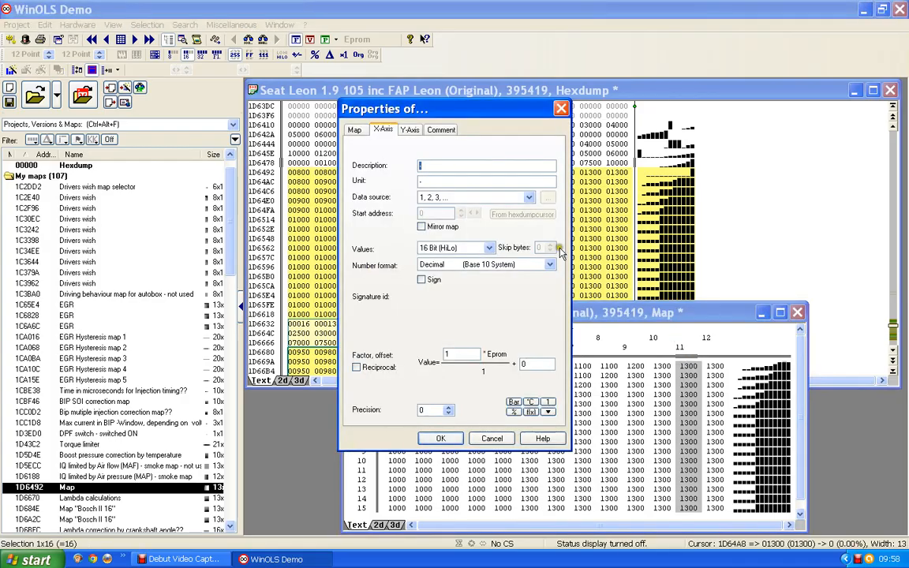
click(528, 198)
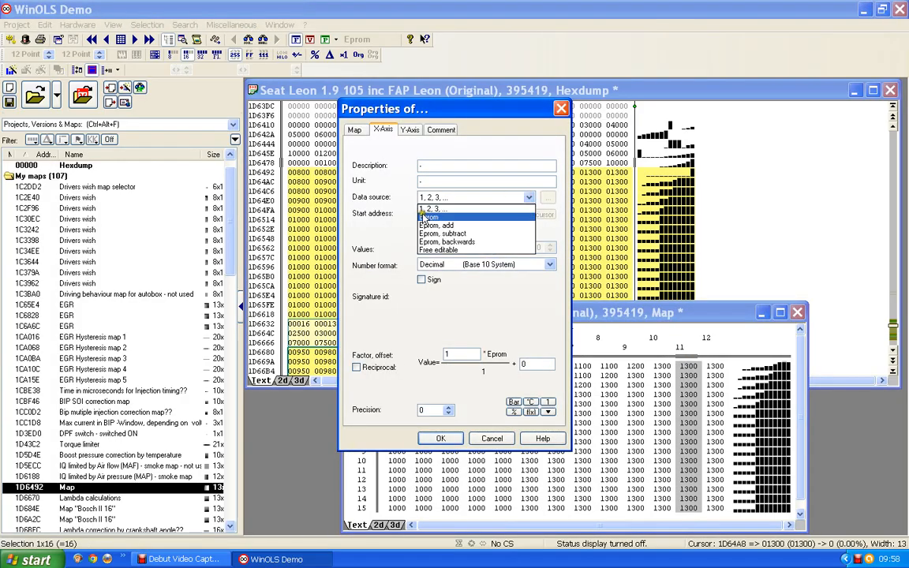
click(429, 217)
click(522, 215)
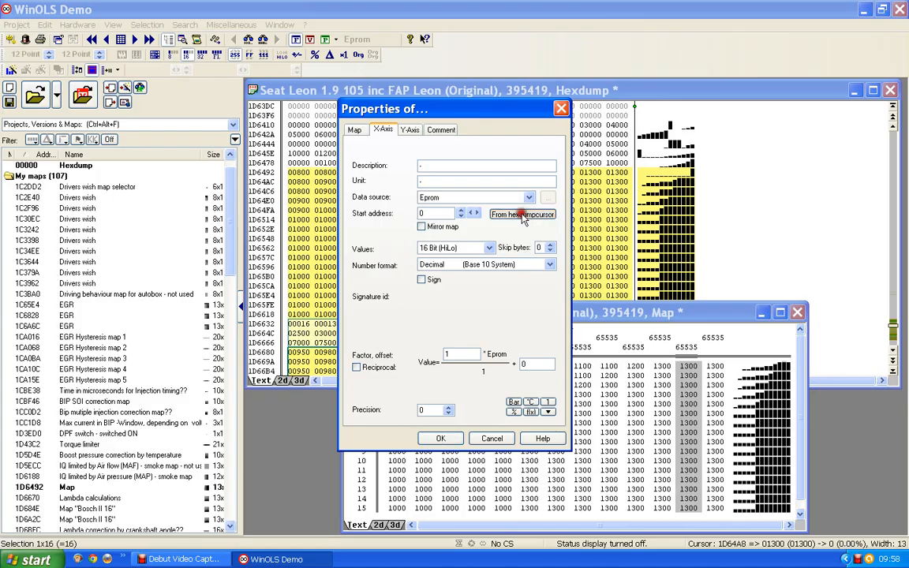
drag(452, 111, 800, 134)
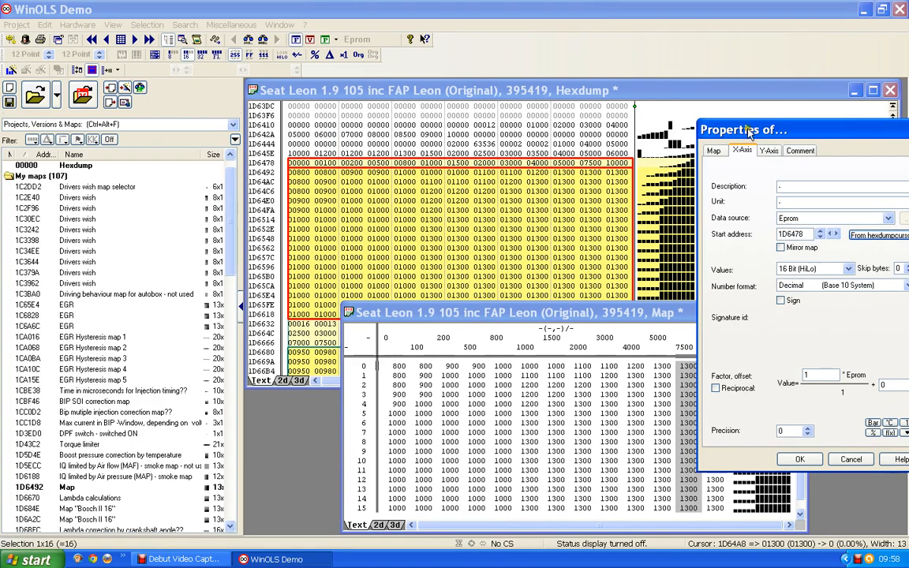
drag(729, 126, 518, 118)
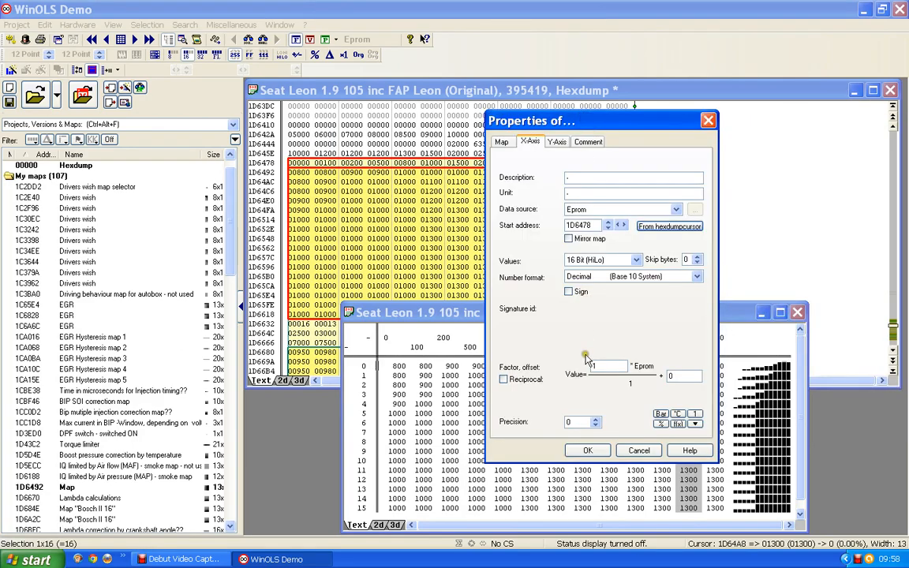
click(588, 451)
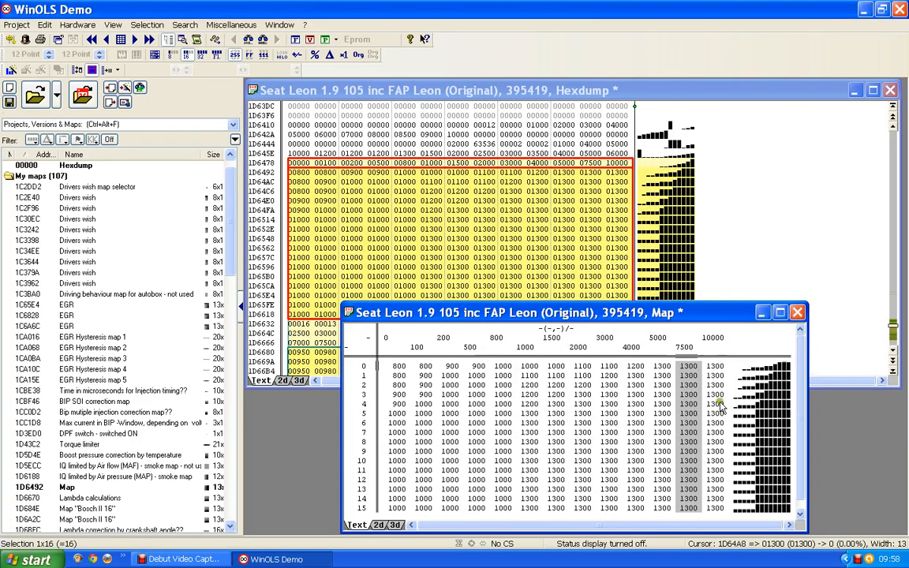
click(661, 349)
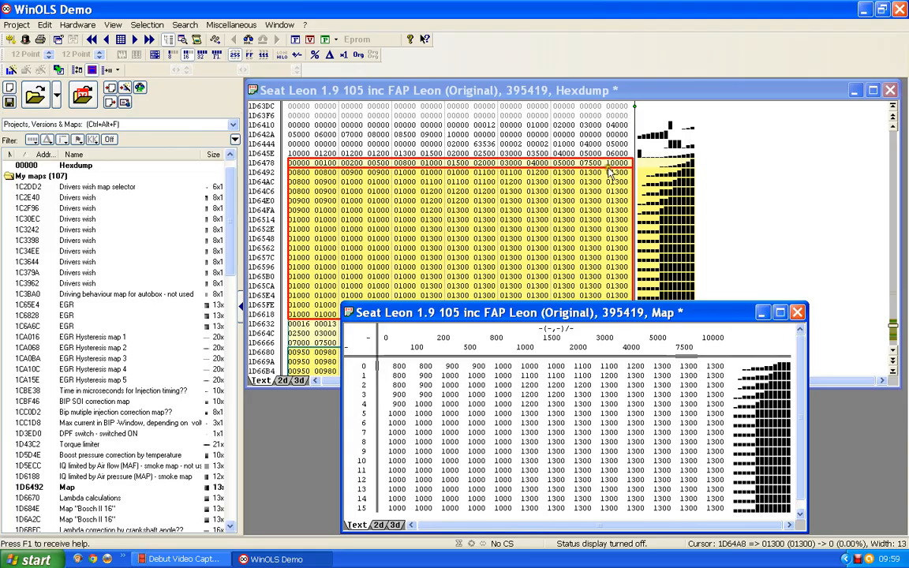
- Set the map's Y-axis data source to Eprom, taking start address 1D6458 from the hexdump cursor
click(561, 153)
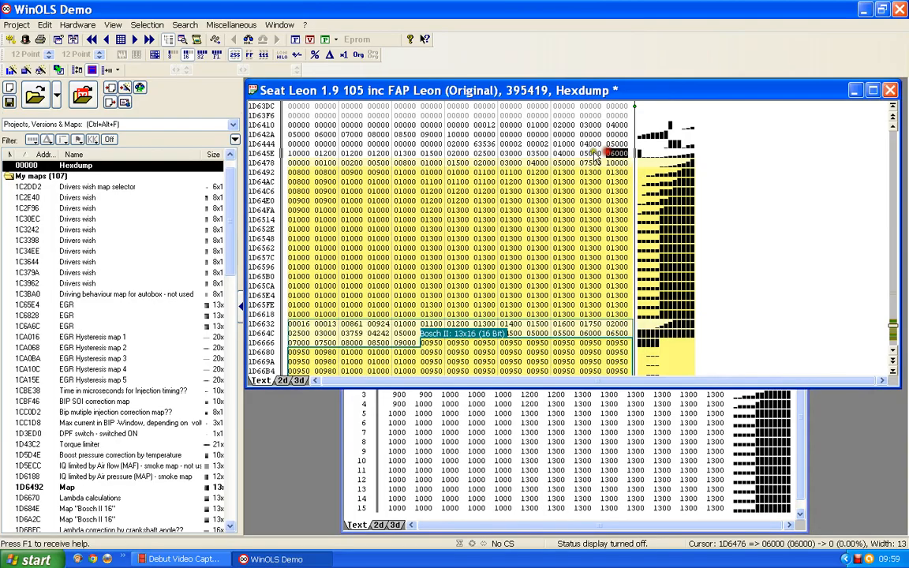
click(561, 155)
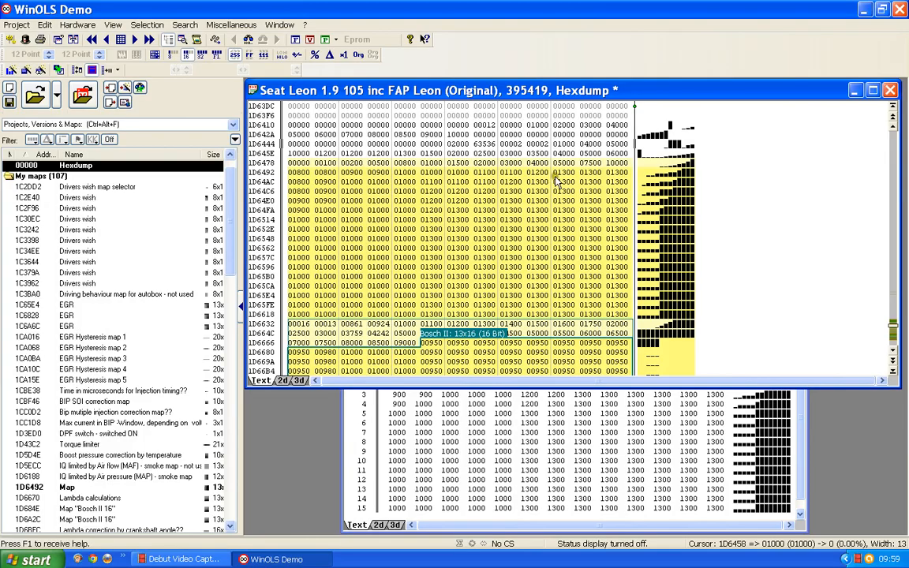
click(354, 426)
double_click(353, 426)
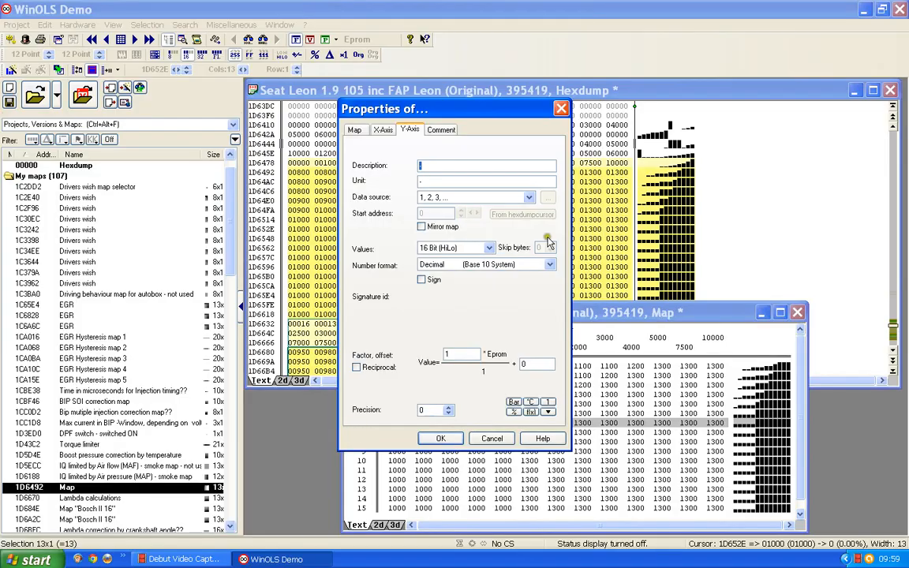
click(529, 198)
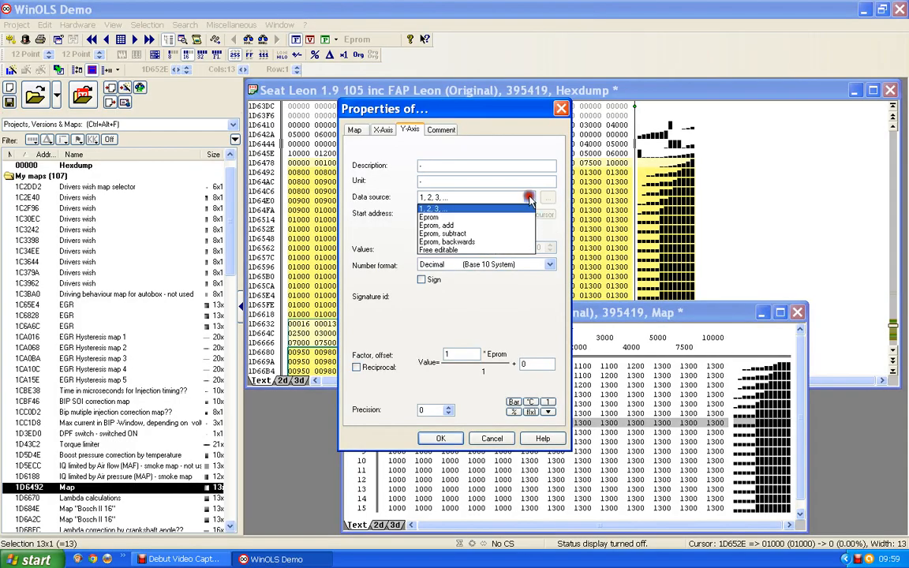
click(429, 218)
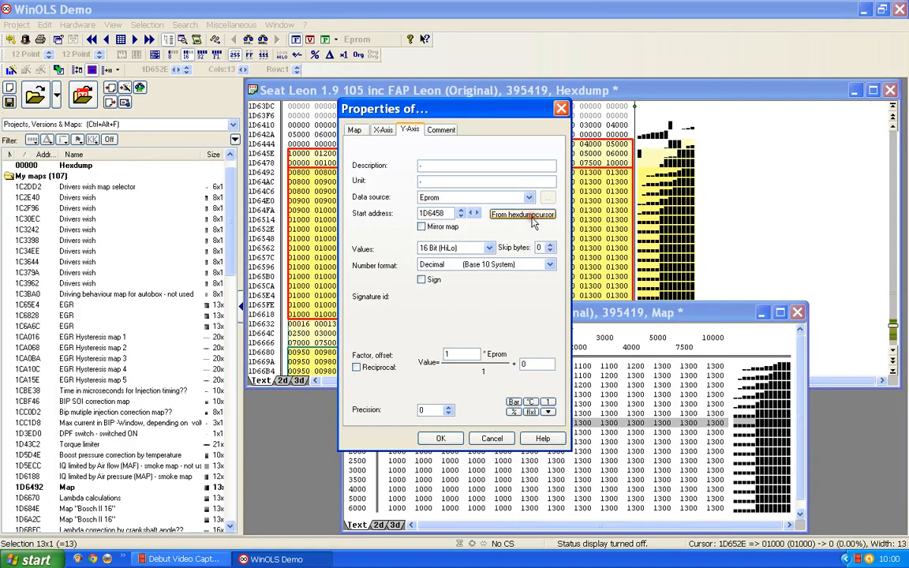
click(441, 438)
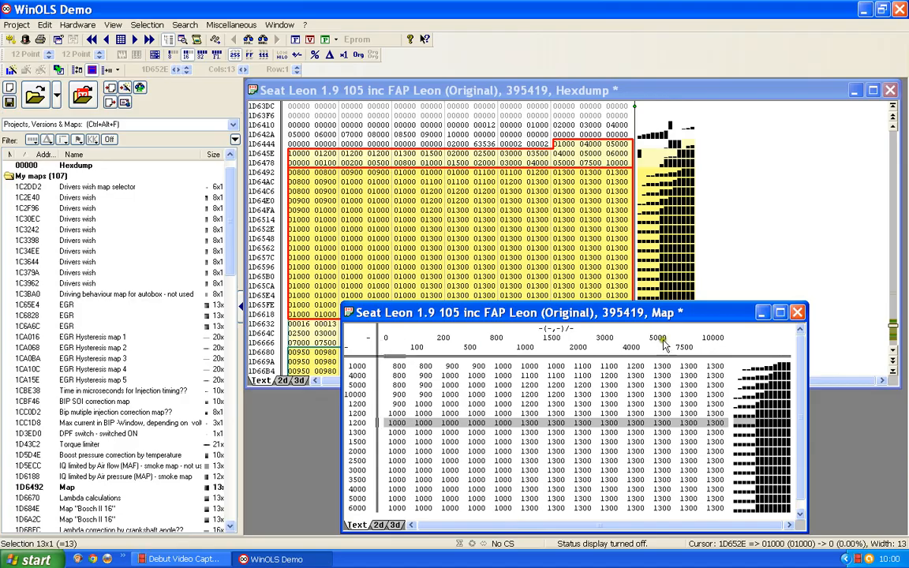
- Describe the map's X-axis as "Mass Air Flow" and set its factor to 0.1
double_click(627, 339)
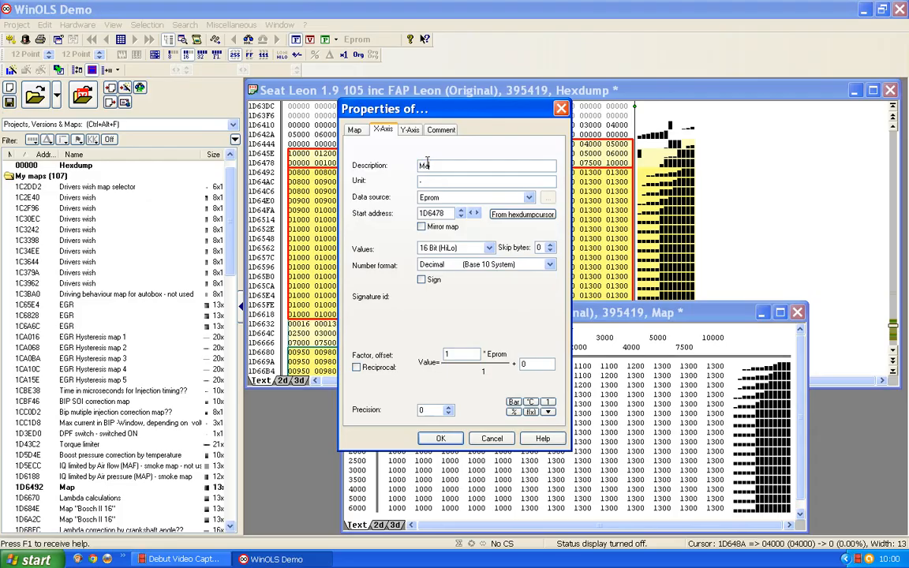
text(Air Flow)
drag(454, 355, 415, 382)
text(0.1)
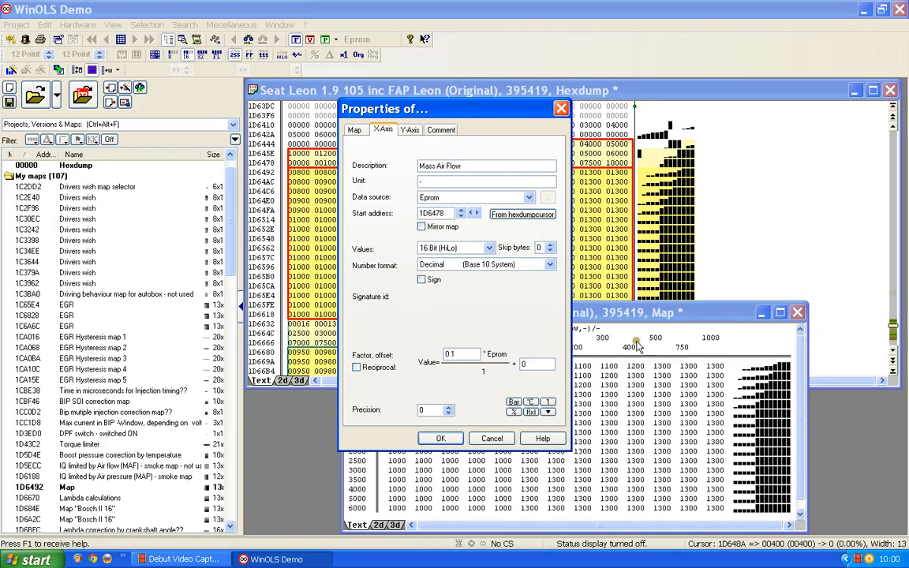
click(436, 438)
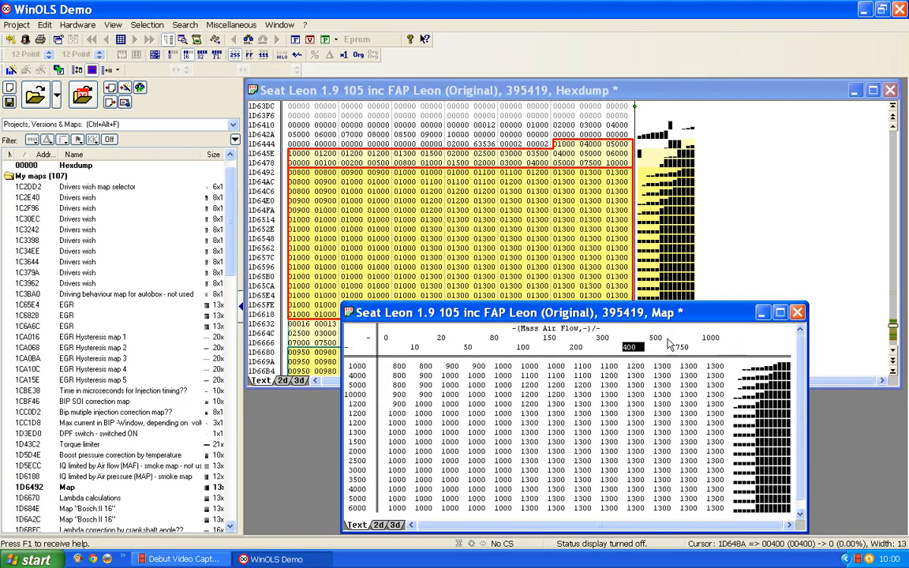
- Rename the map at 1D6492 as "Lambda calculation - not used"
double_click(496, 439)
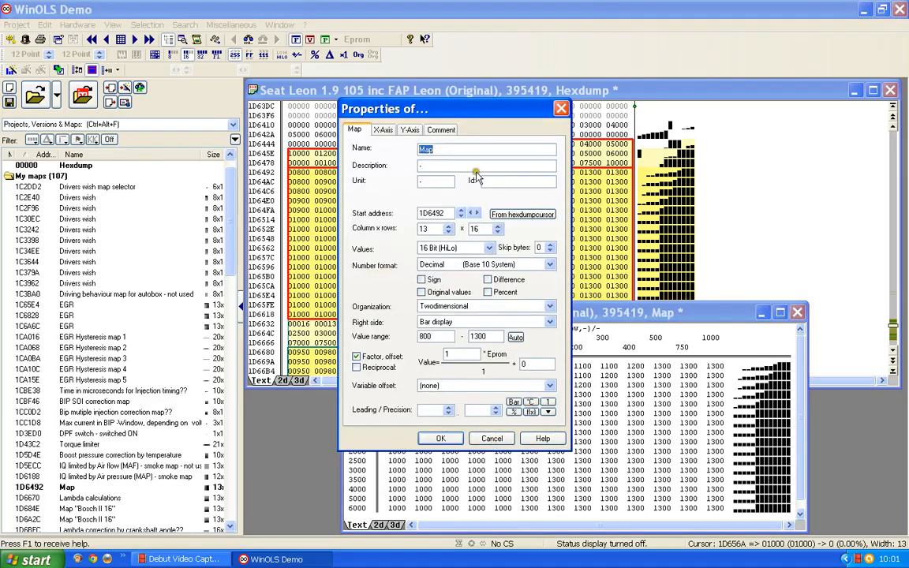
text(Lam)
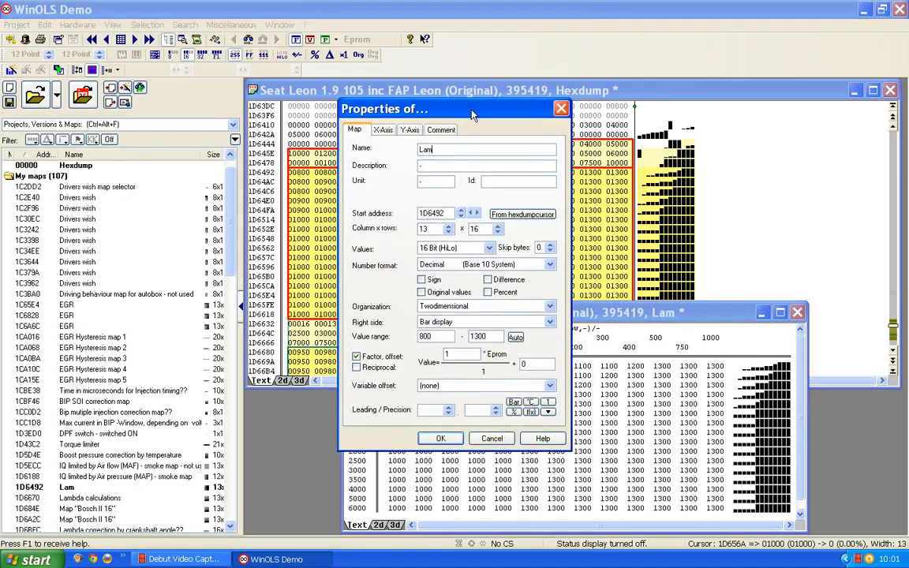
text(bda cal)
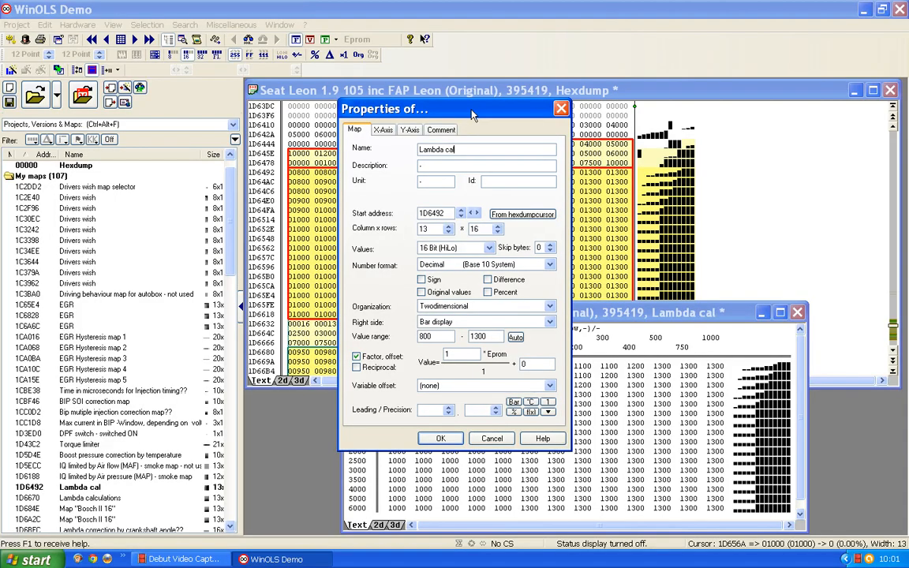
text(culation - not use)
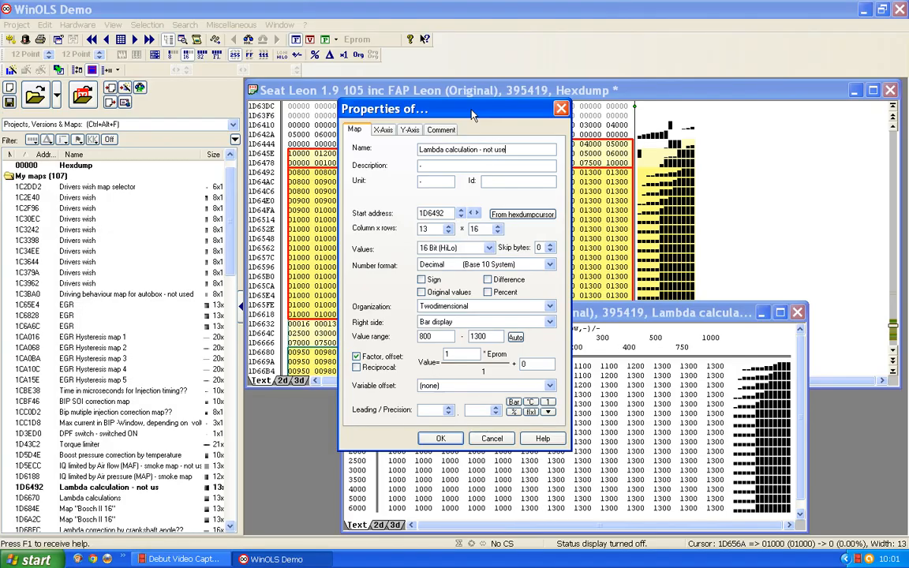
text(d)
- Set the lambda map's value factor to 0.001 with a precision of 3 decimal places and apply the properties
click(416, 358)
text(0.001)
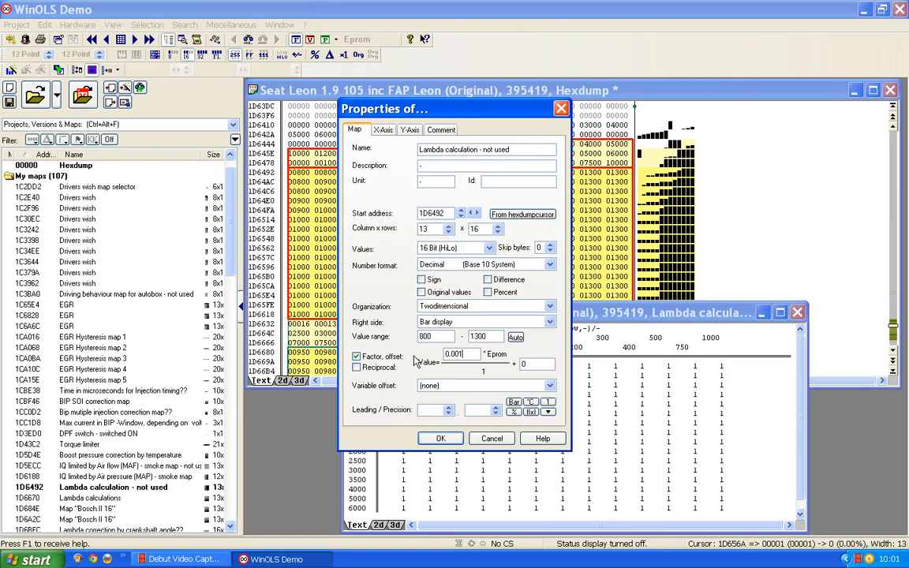
click(496, 413)
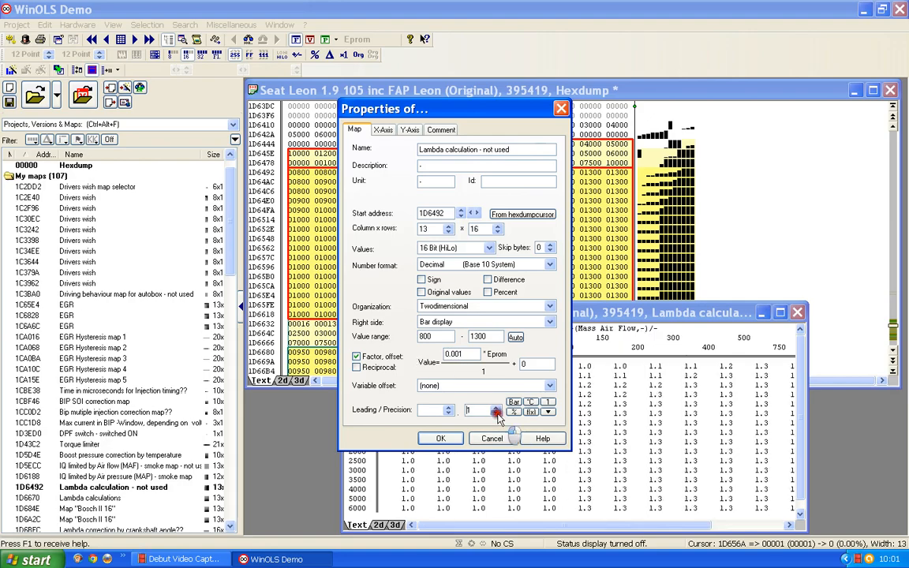
click(497, 414)
click(497, 414)
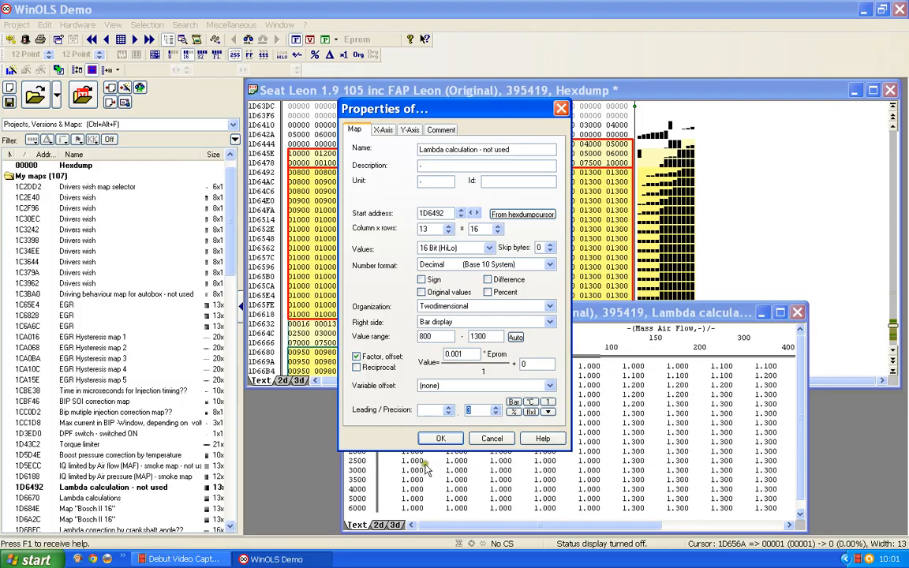
click(430, 439)
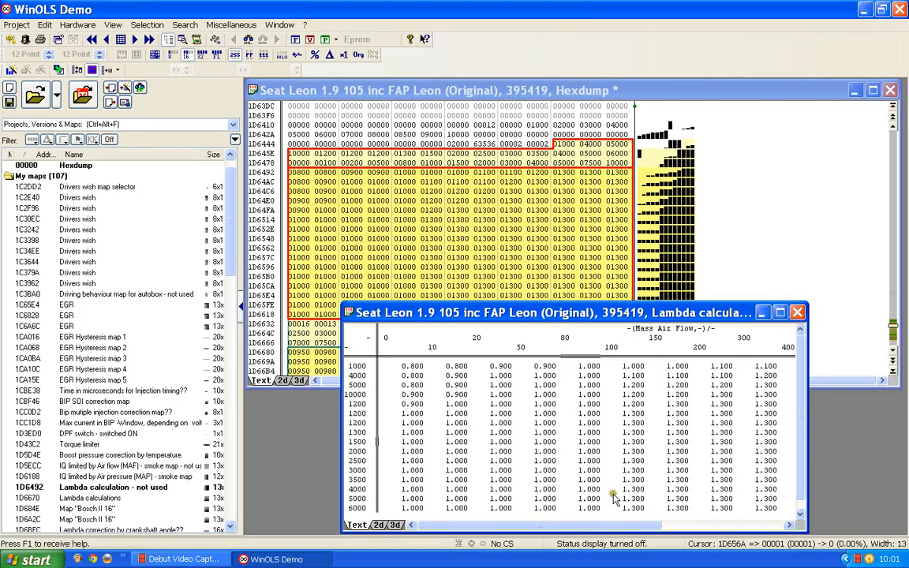
- Move and widen the lambda calculation map's window to review its columns, and close the window
drag(561, 312, 520, 142)
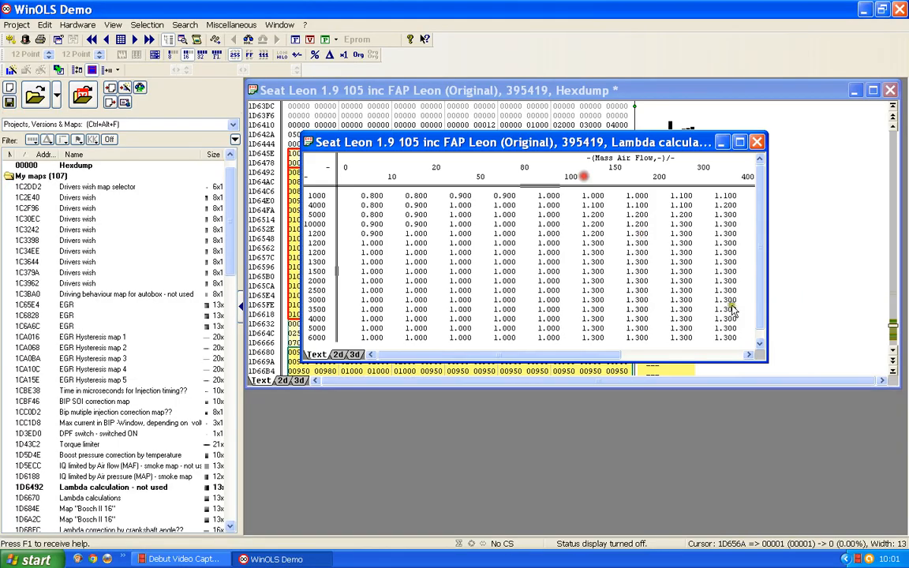
drag(809, 287, 883, 288)
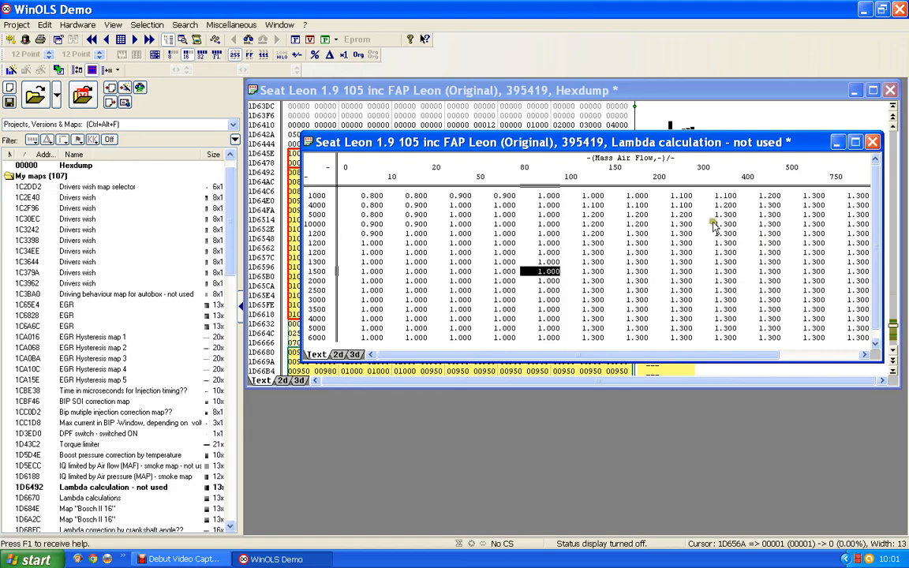
click(872, 143)
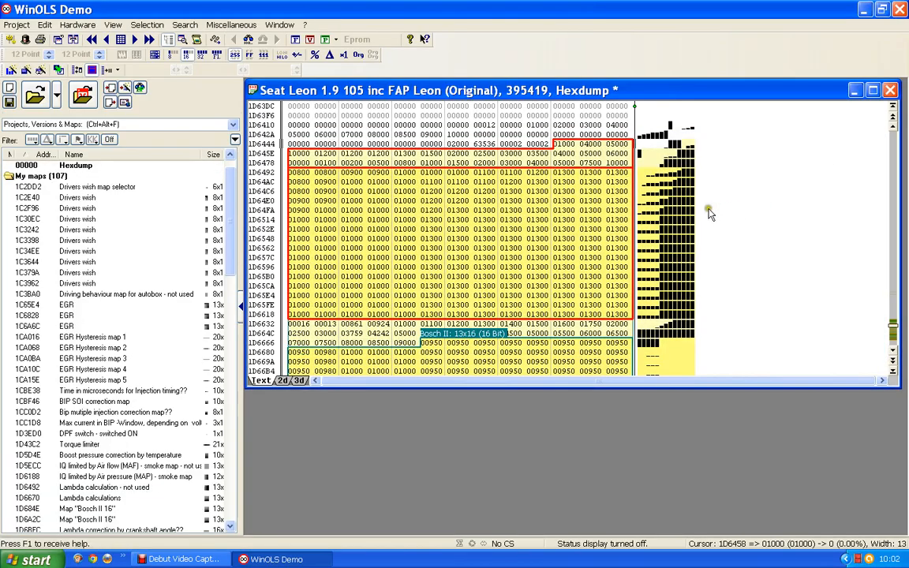
- Examine the two hexdump values at 1D6454 and 1D6456, just before the lambda map's Y-axis data
click(512, 144)
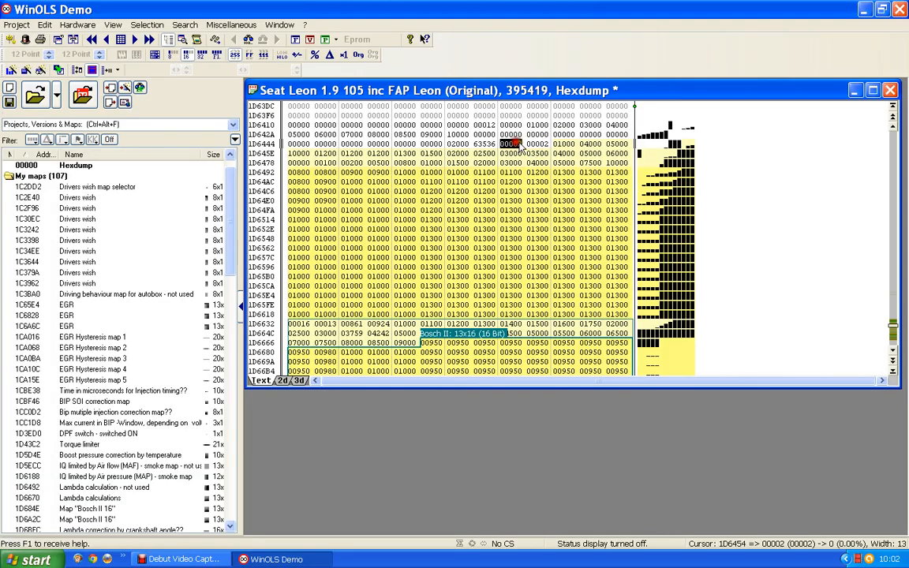
click(532, 144)
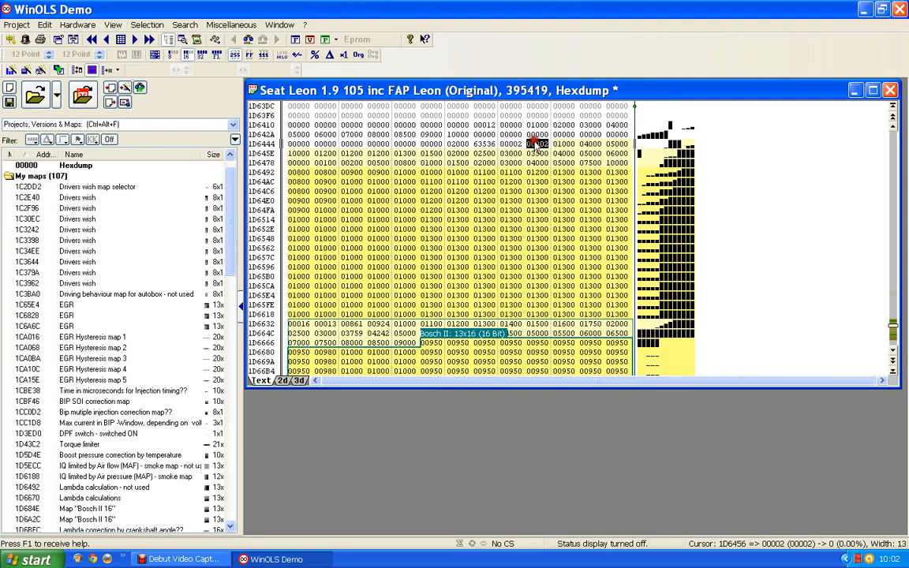
click(536, 145)
click(511, 144)
click(537, 144)
click(513, 144)
click(530, 145)
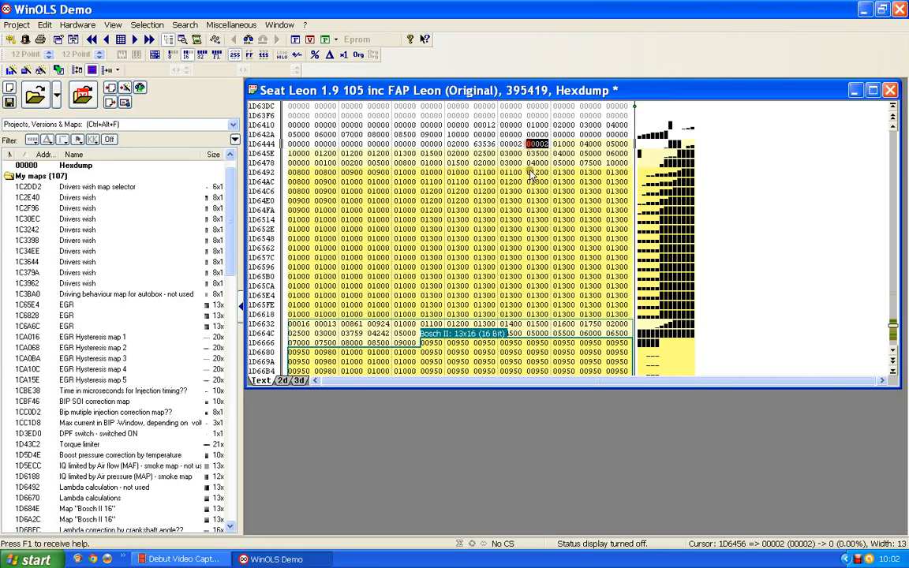
click(467, 210)
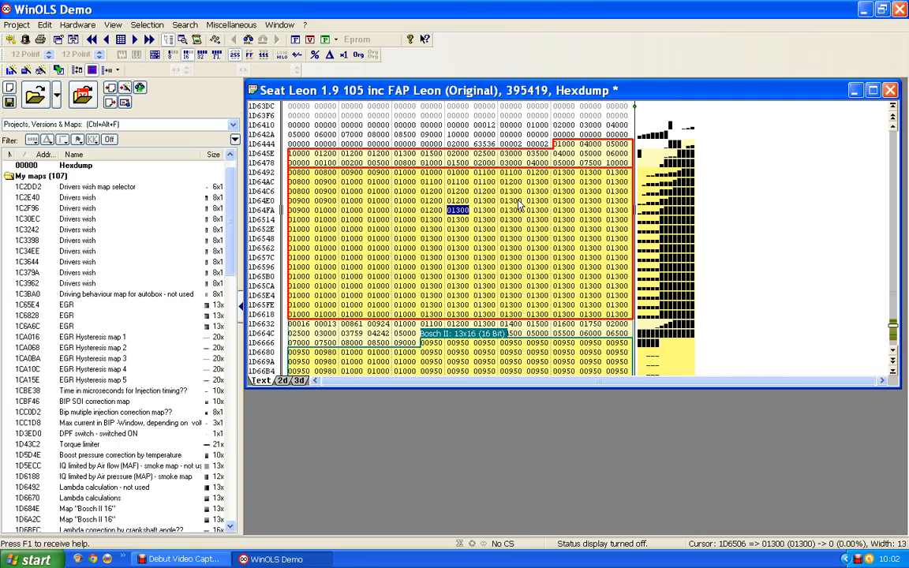
- Show the hexdump in the 2D view and inspect the three maps following the lambda map at 1D6492
click(282, 381)
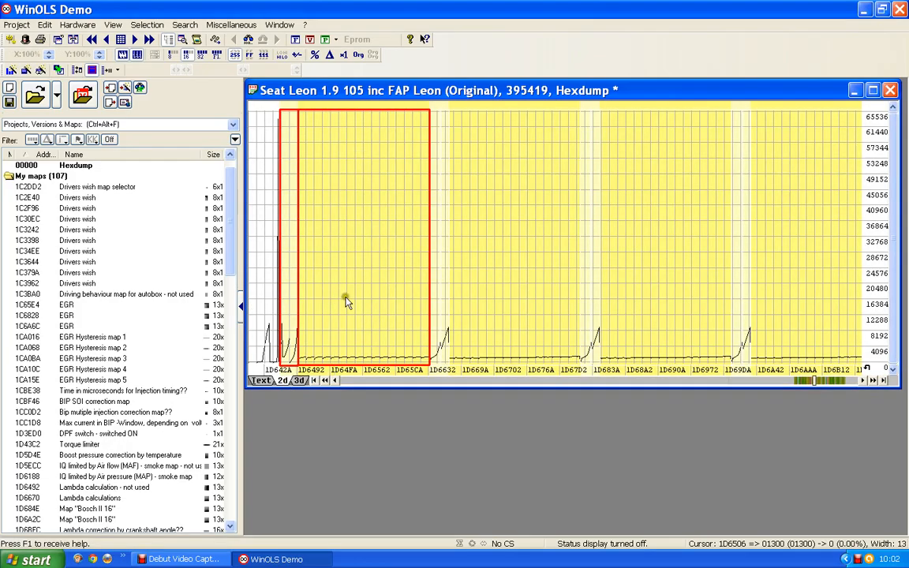
click(534, 222)
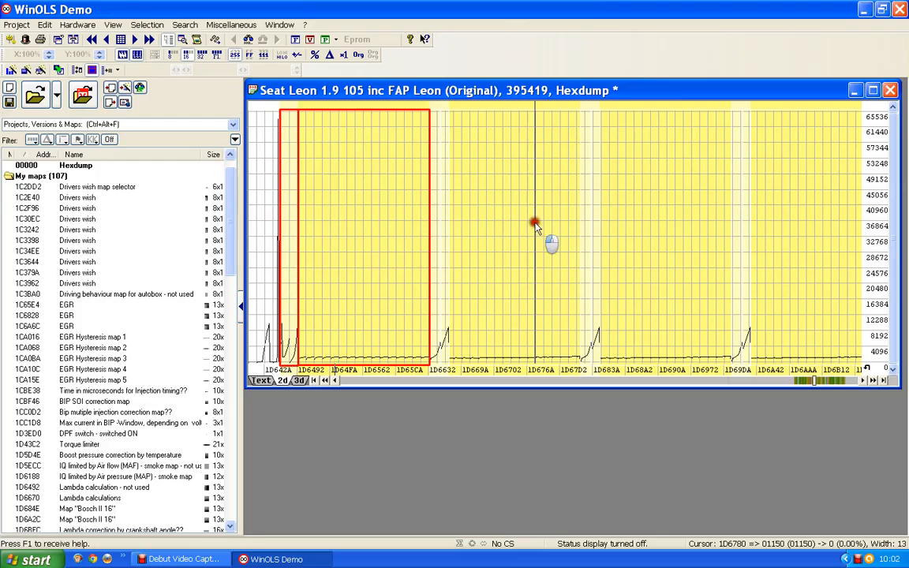
click(653, 228)
click(795, 238)
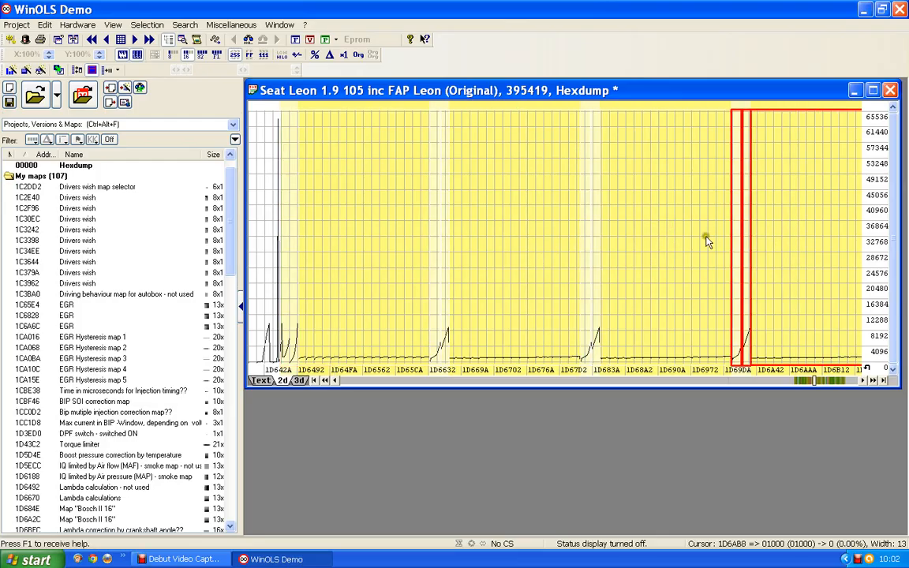
click(665, 243)
click(491, 241)
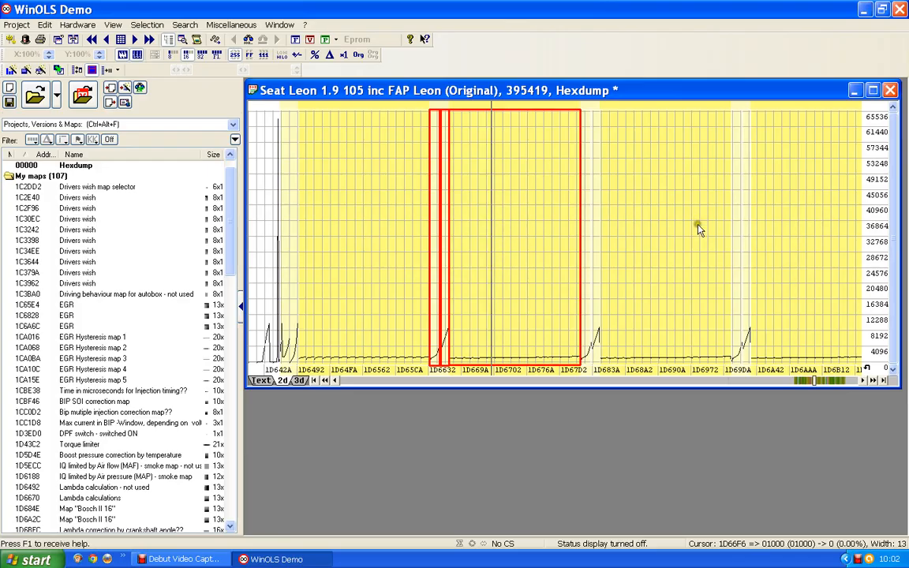
click(518, 227)
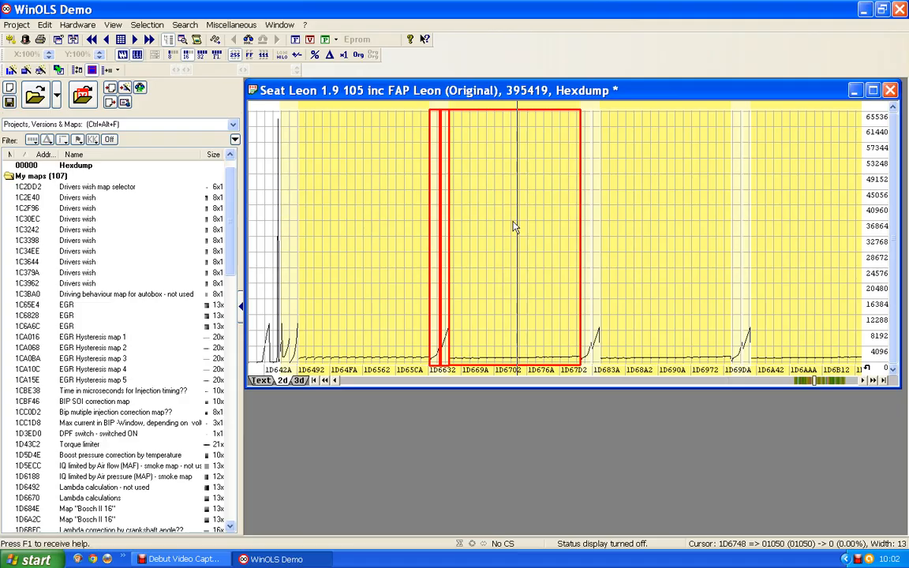